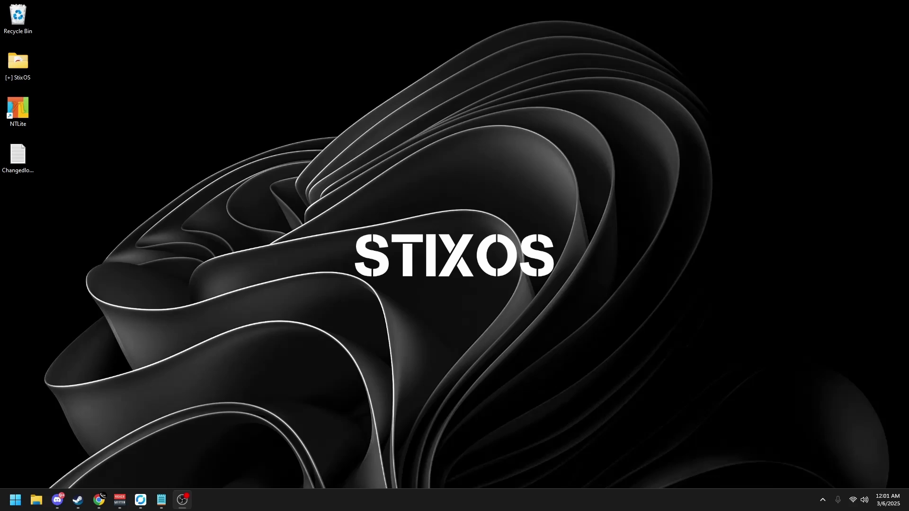
- Open the discord.gg/stix invite link in Chrome
left_click(99, 500)
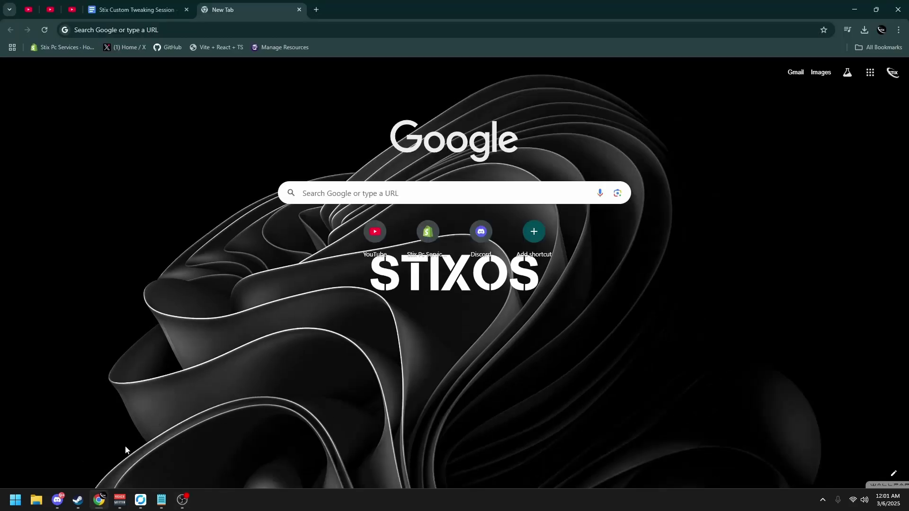
left_click(192, 30)
type("discord")
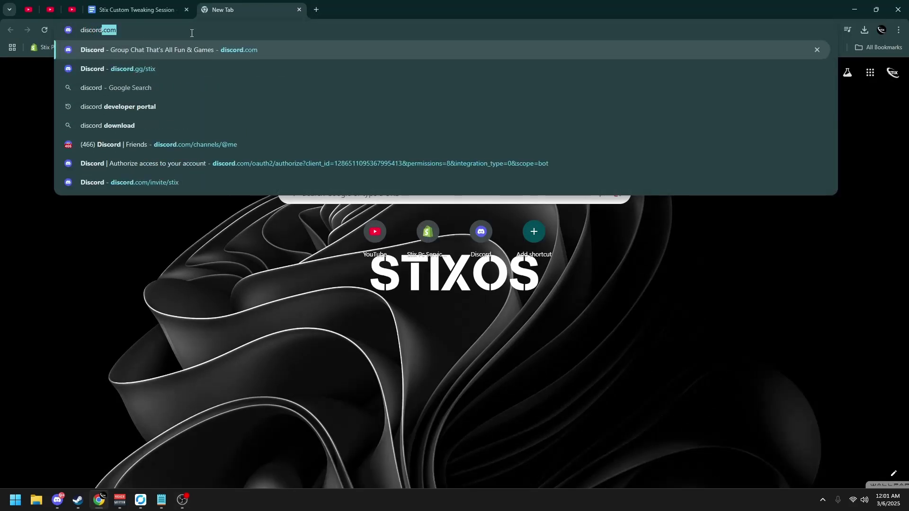
type(".gg/stix")
key("alt+Tab")
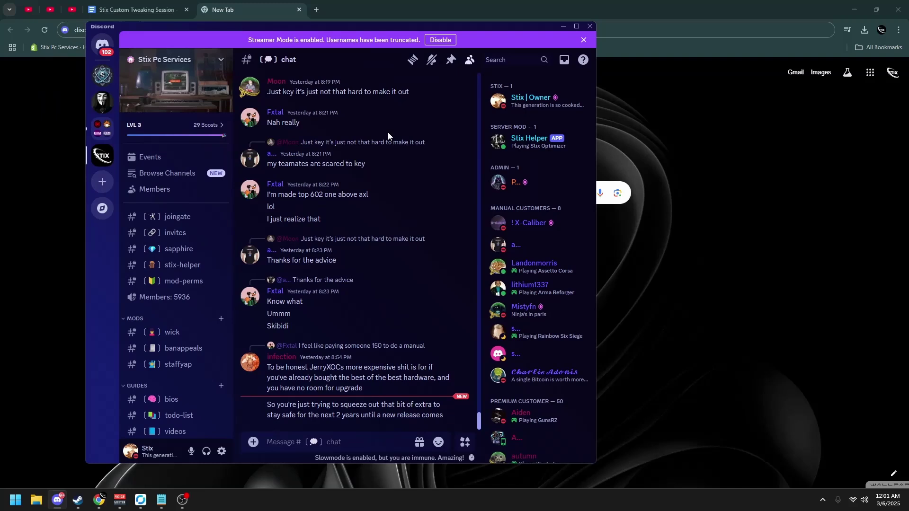
- In #free-tweaks, start downloading Stix Free Utility V2.3.bat
scroll(185, 284, "down", 3)
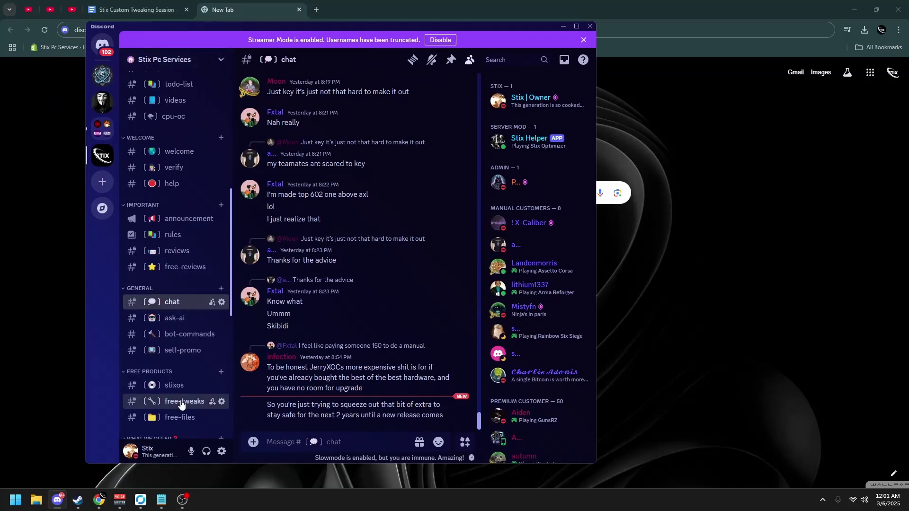
left_click(184, 402)
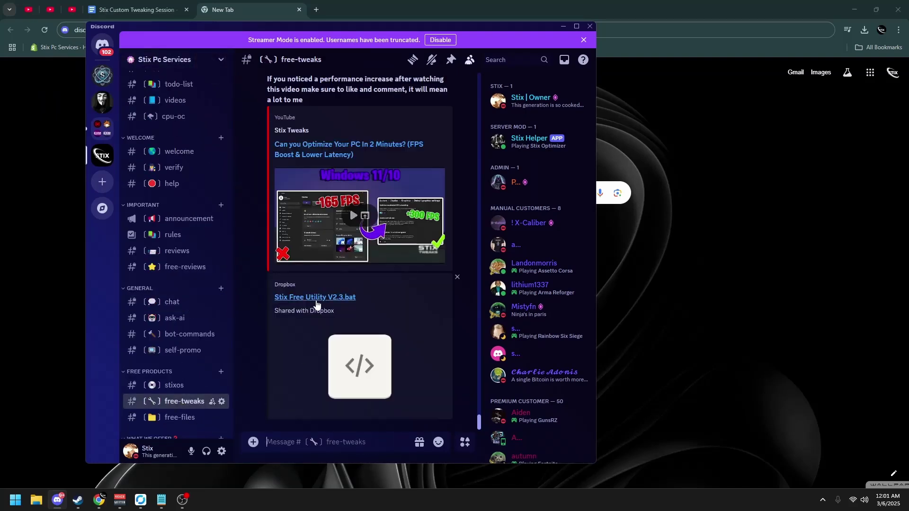
left_click(318, 302)
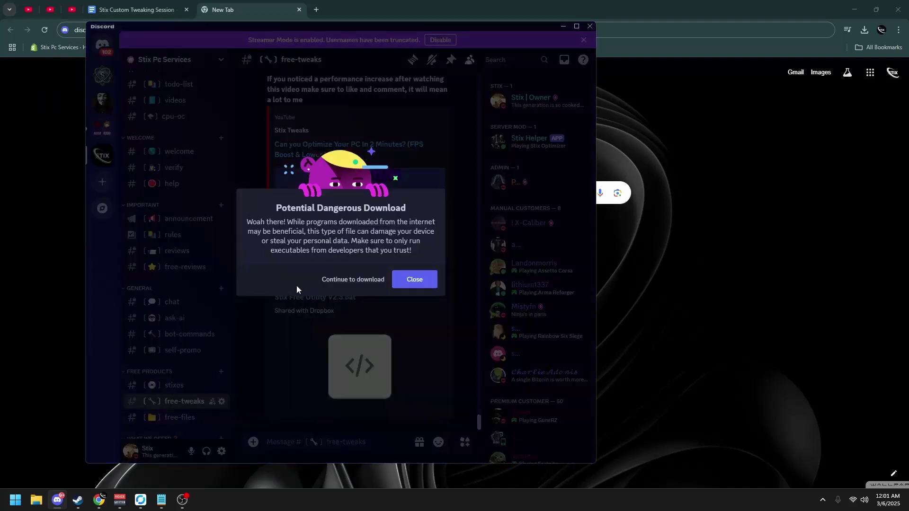
- Get past the download warning, download the .bat from Dropbox, and skim its script
left_click(339, 280)
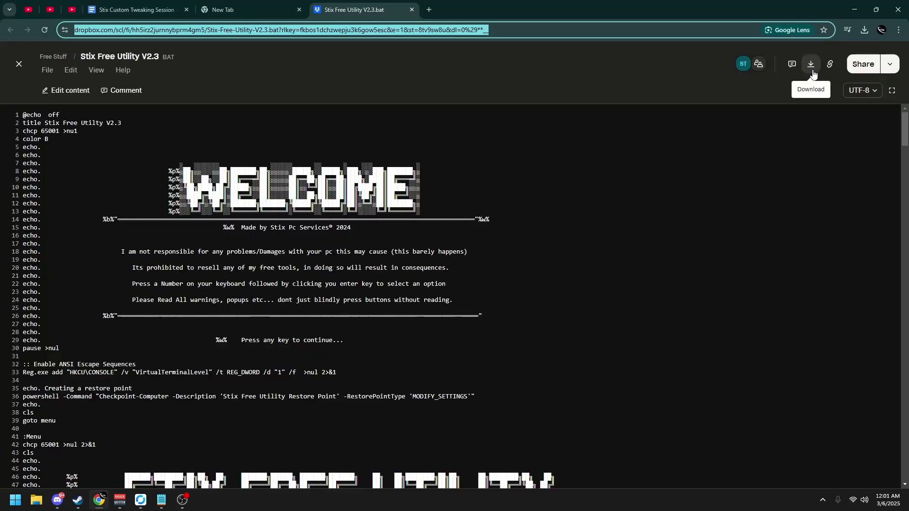
left_click(812, 71)
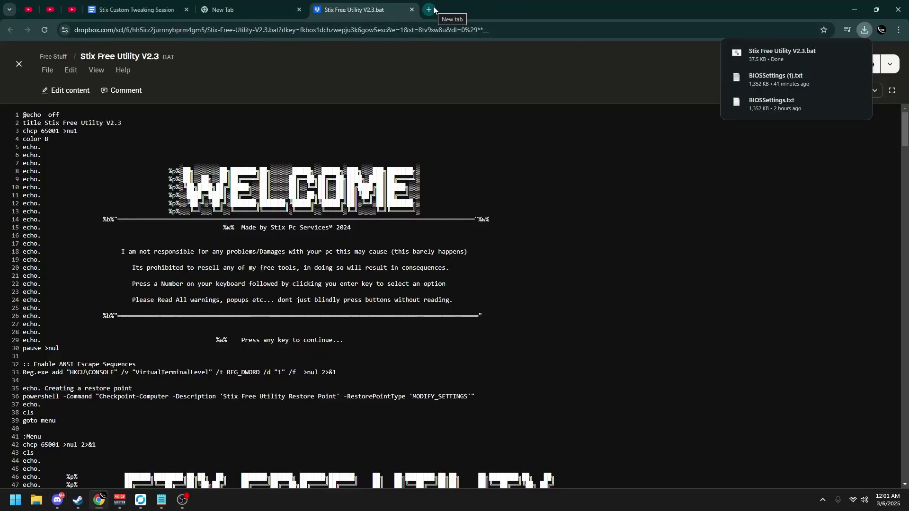
scroll(426, 186, "down", 20)
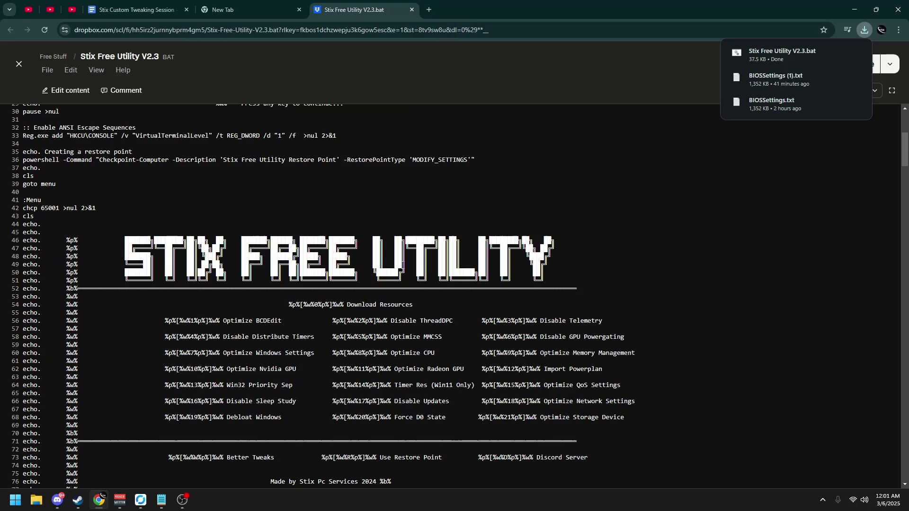
- Upload Stix Free Utility V2.3.bat to virustotal.com and view its Behavior report
left_click(425, 7)
type("virustotal.com")
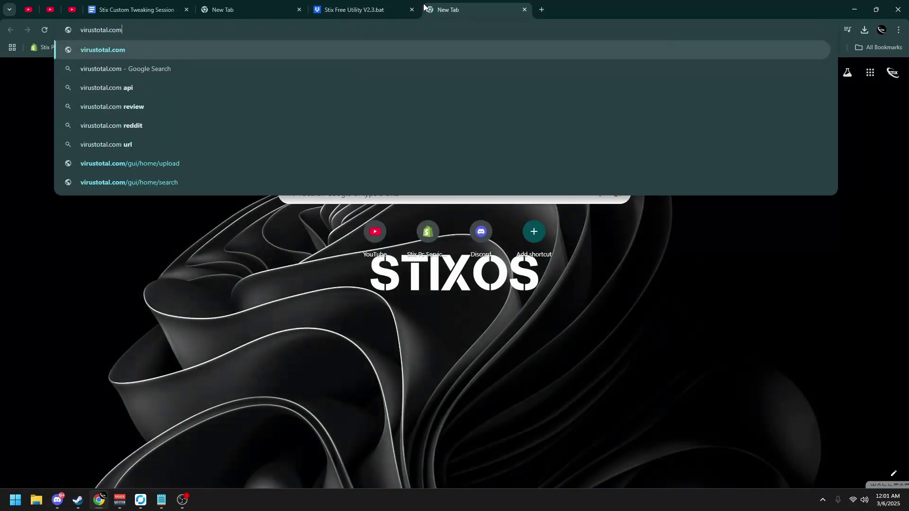
key("Return")
left_click(439, 293)
left_click(132, 90)
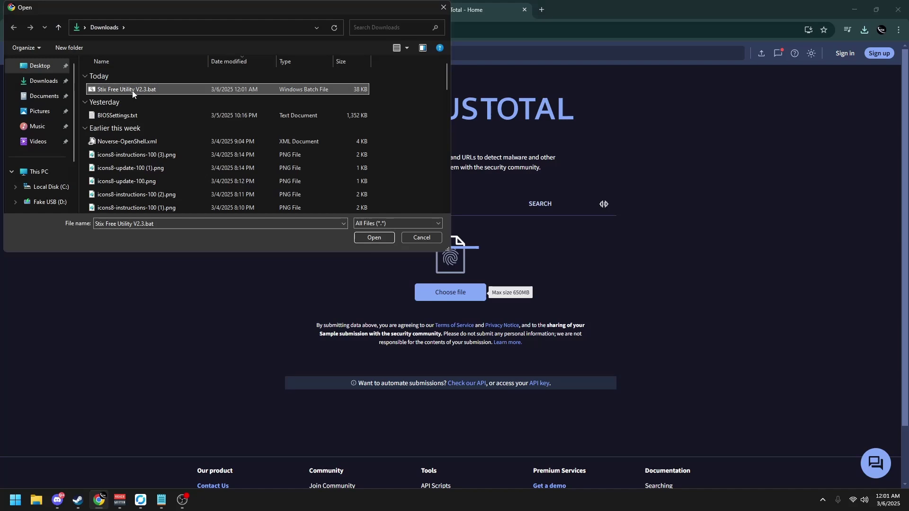
left_click(368, 236)
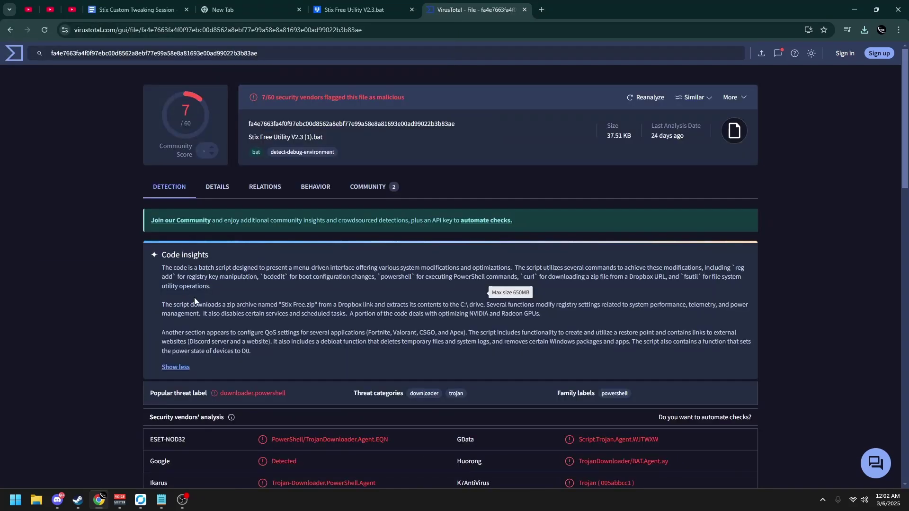
left_click(315, 188)
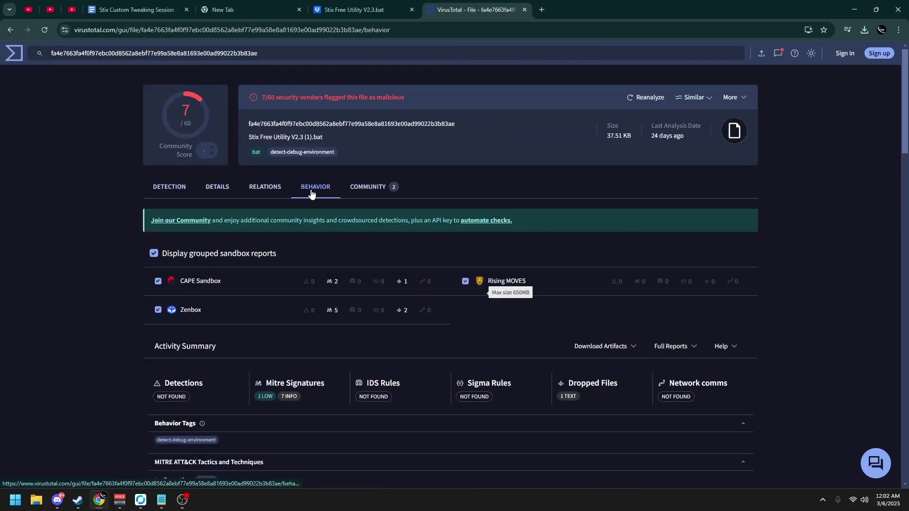
- Run Stix Free Utility V2.3.bat from Downloads as administrator
left_click(36, 500)
left_click(250, 261)
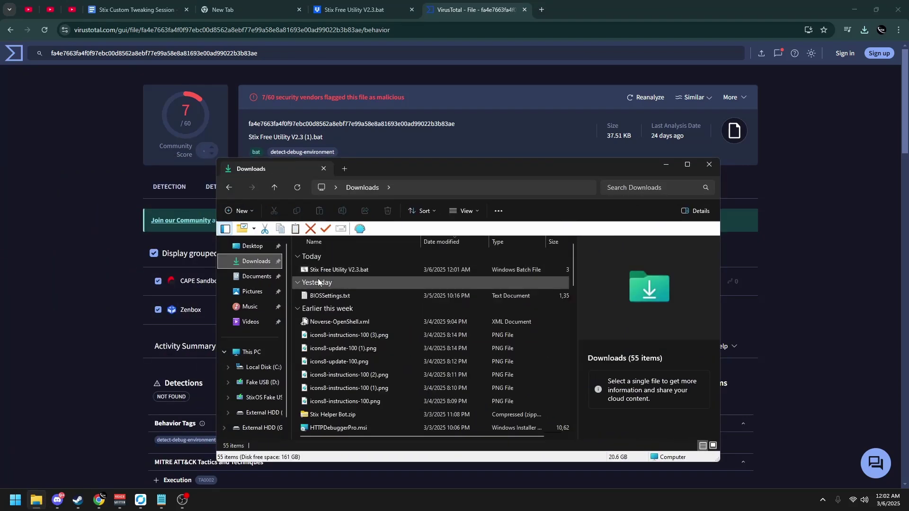
left_click(328, 270)
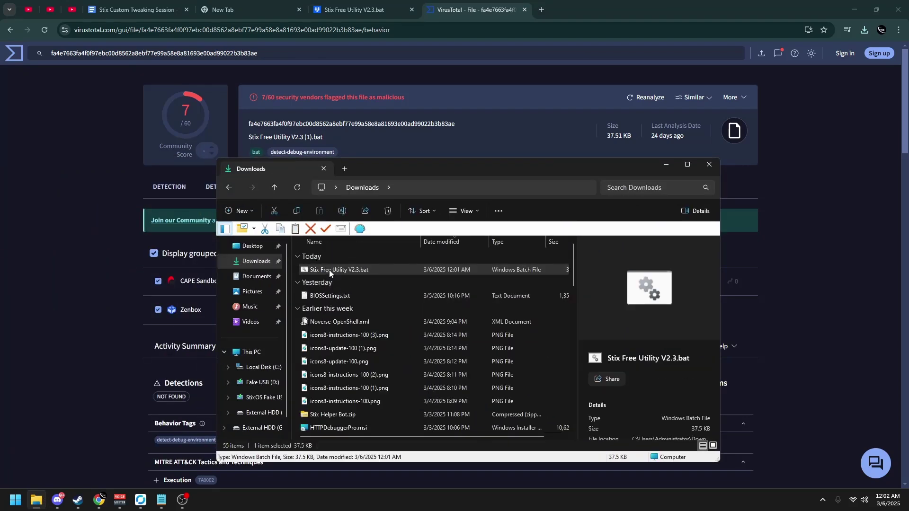
right_click(329, 272)
left_click(410, 146)
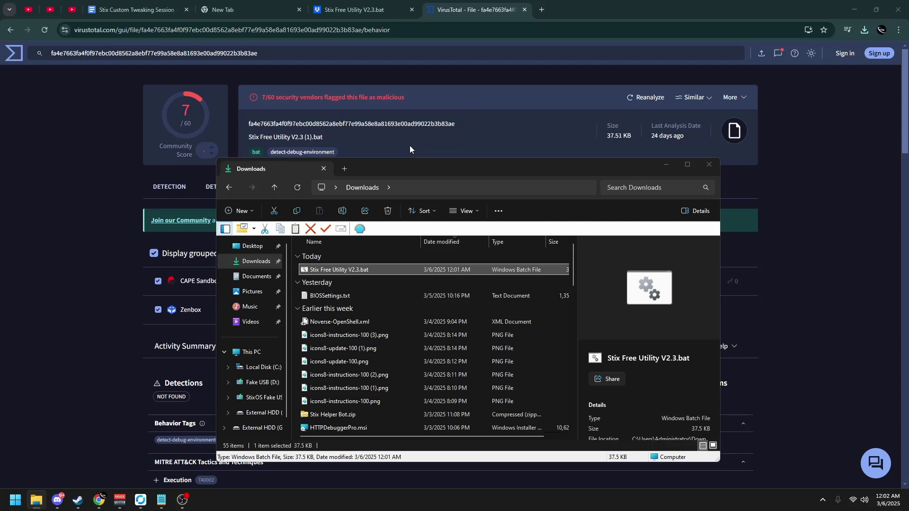
- Set drive C:'s System Protection Max Usage to 5%
key("super")
type("create")
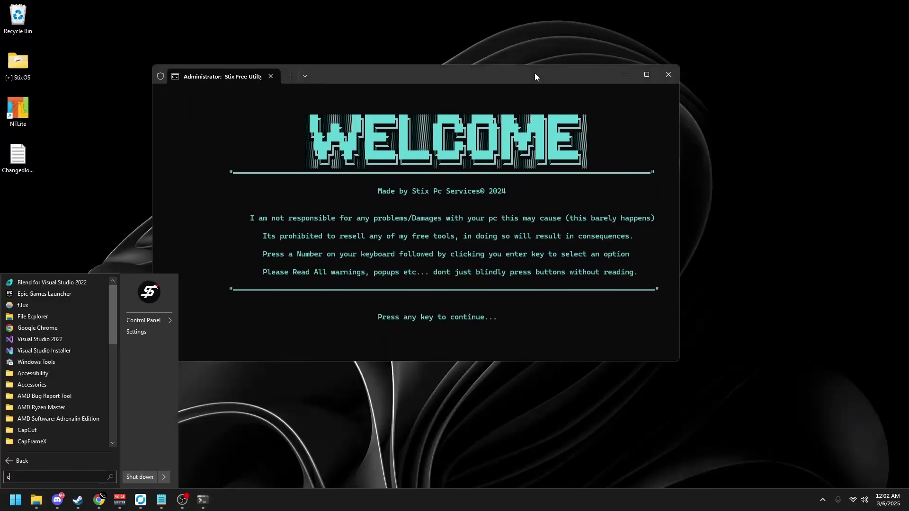
left_click(67, 422)
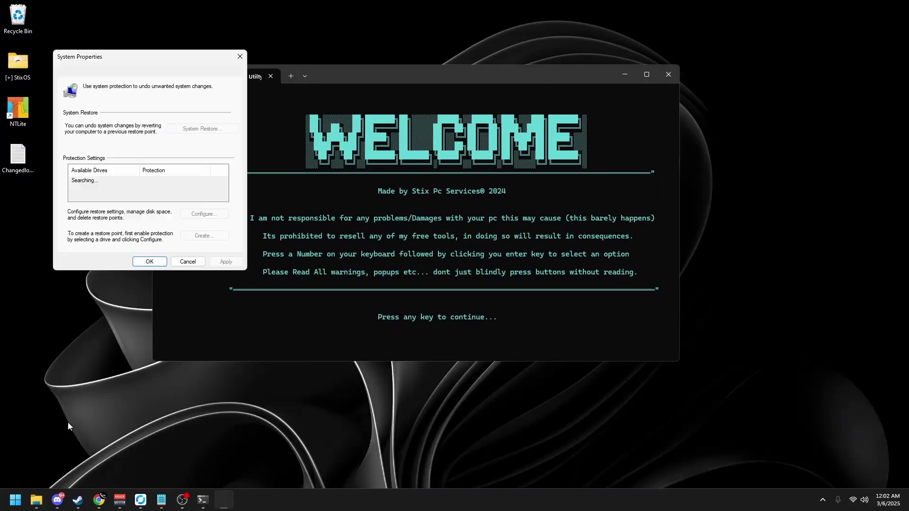
left_click(202, 216)
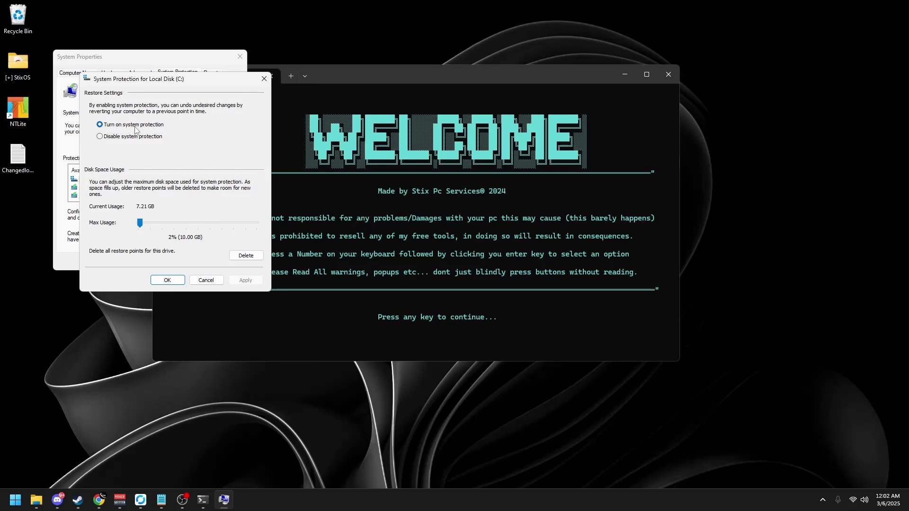
left_click_drag(141, 224, 144, 227)
left_click(181, 280)
- Create a restore point named 'Before Stix Free Utility'
left_click(198, 235)
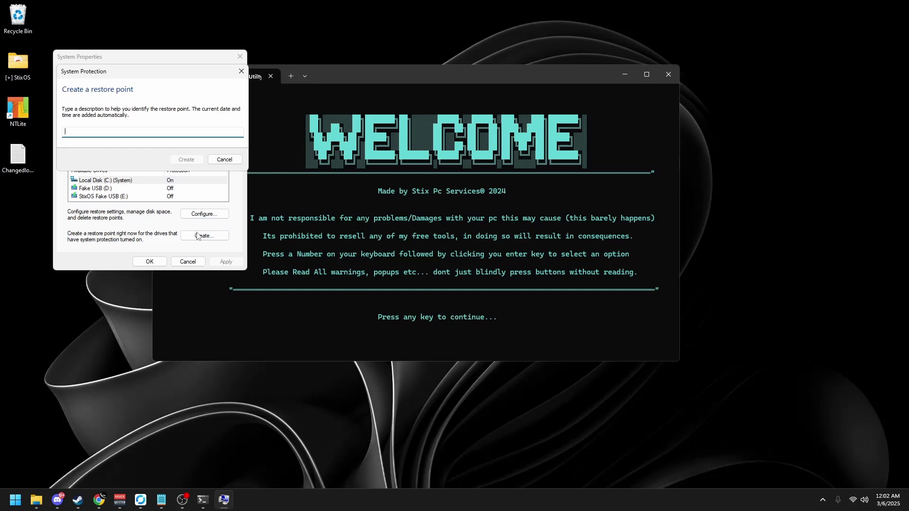
type("Before Stix Free Util")
key("Return")
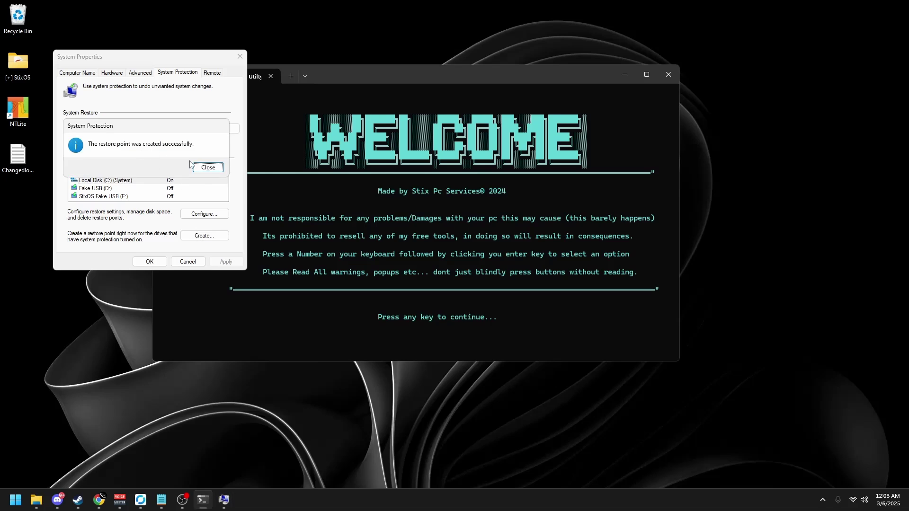
left_click(208, 168)
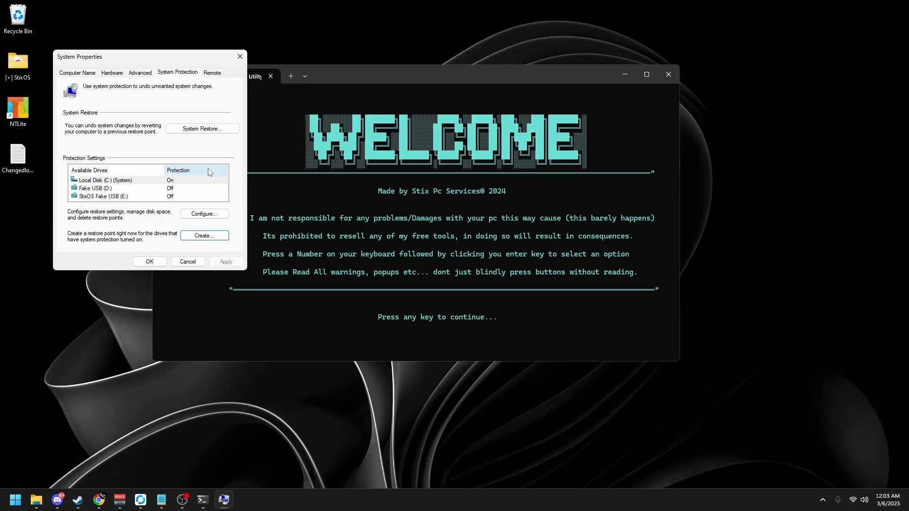
- Confirm 'Before Stix Free Utility' appears in System Restore's list, then cancel and close System Properties
left_click(185, 134)
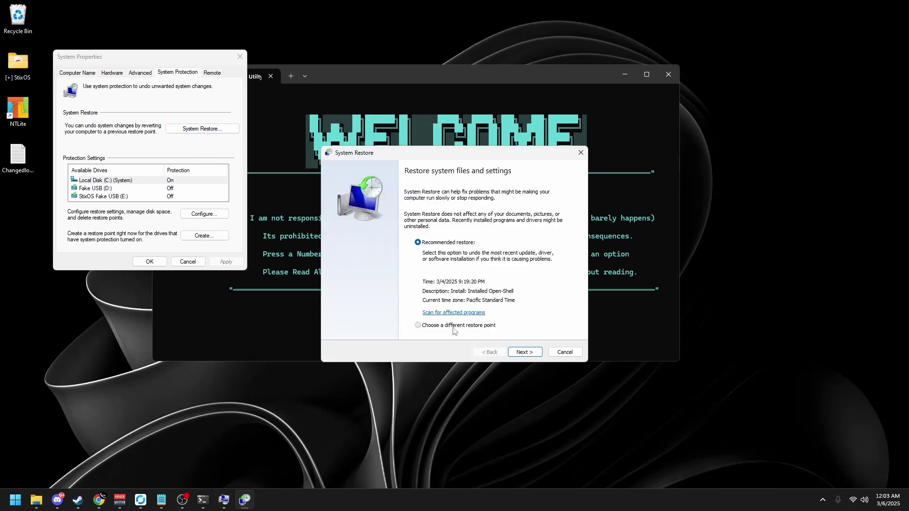
left_click(456, 331)
left_click(522, 353)
left_click(438, 231)
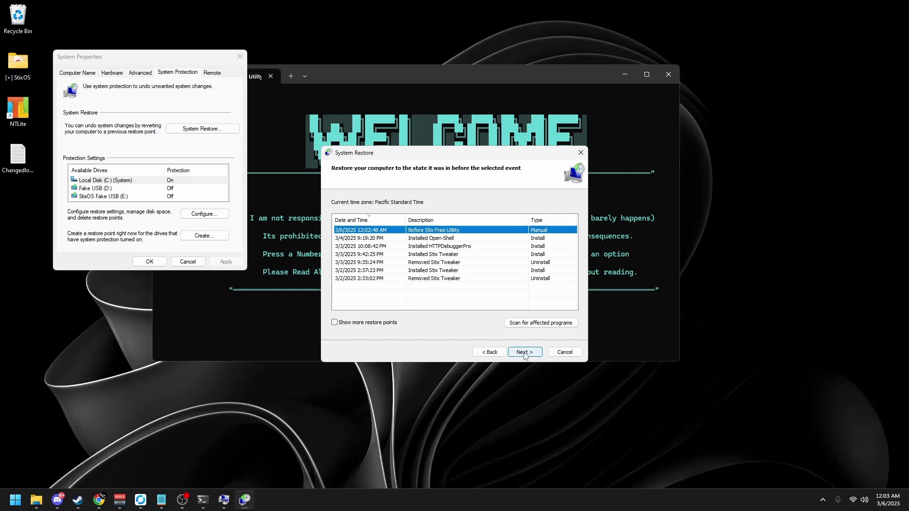
left_click(561, 355)
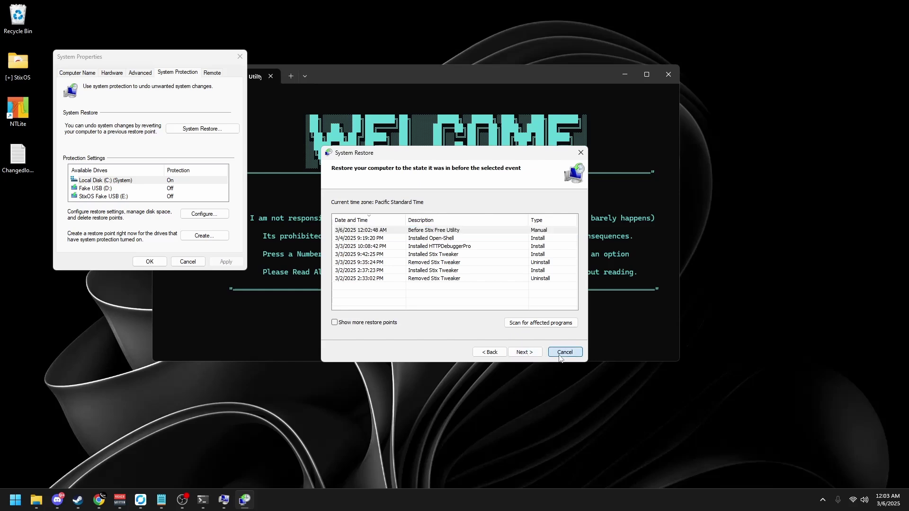
left_click(564, 353)
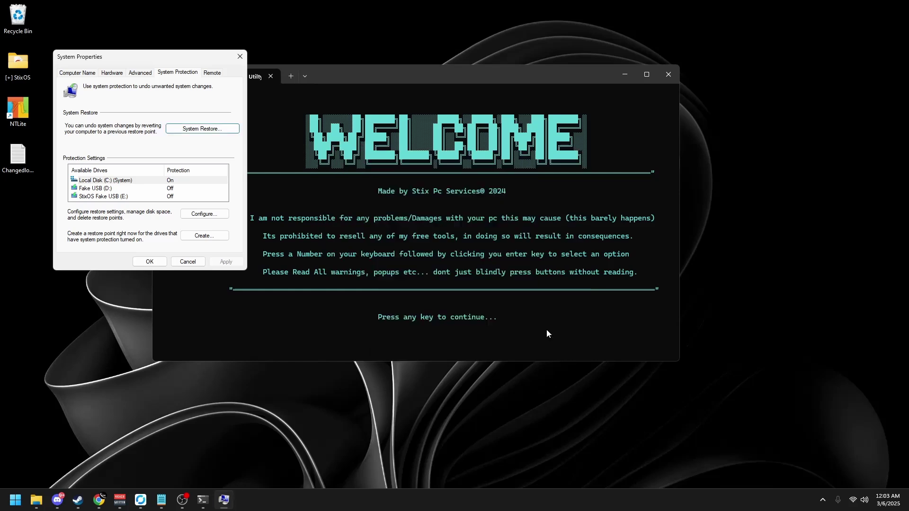
left_click(242, 62)
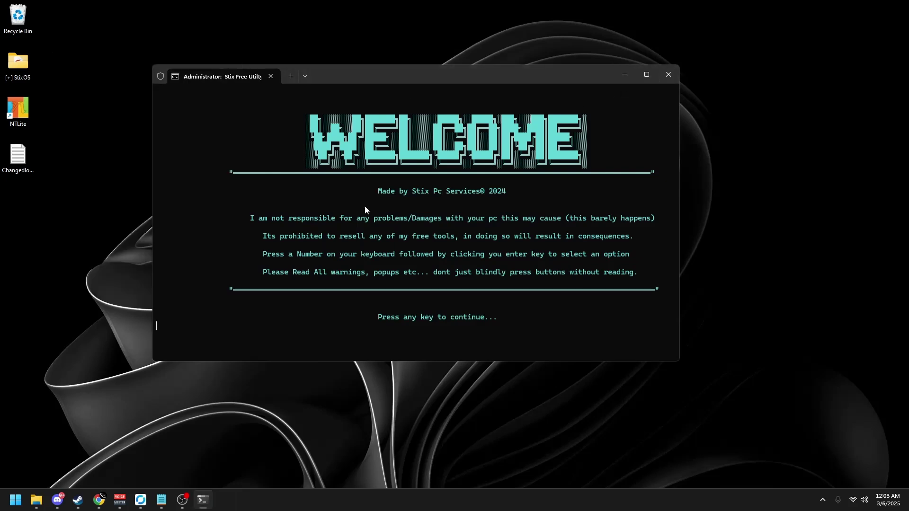
- Maximize the utility and run tweaks 1 (Optimize BCDEdit) and 2 (Disable ThreadDPC)
key("Return")
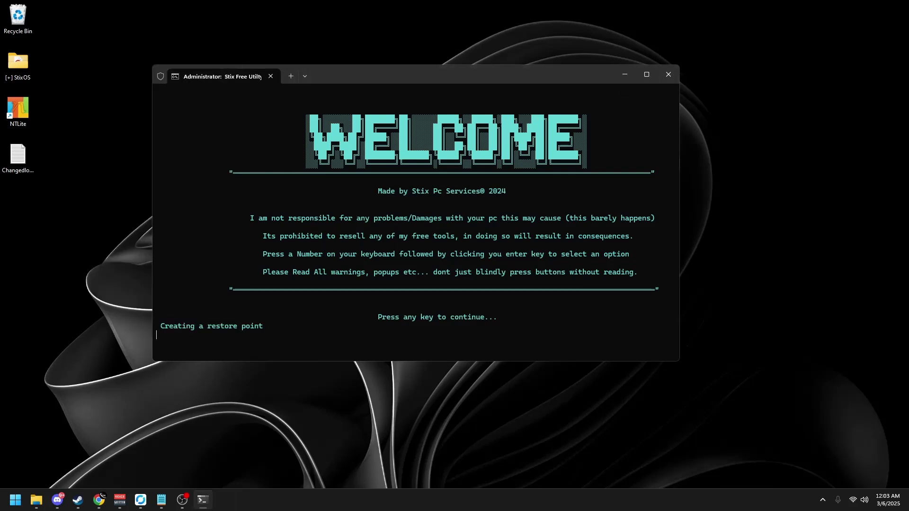
left_click(646, 74)
type("1")
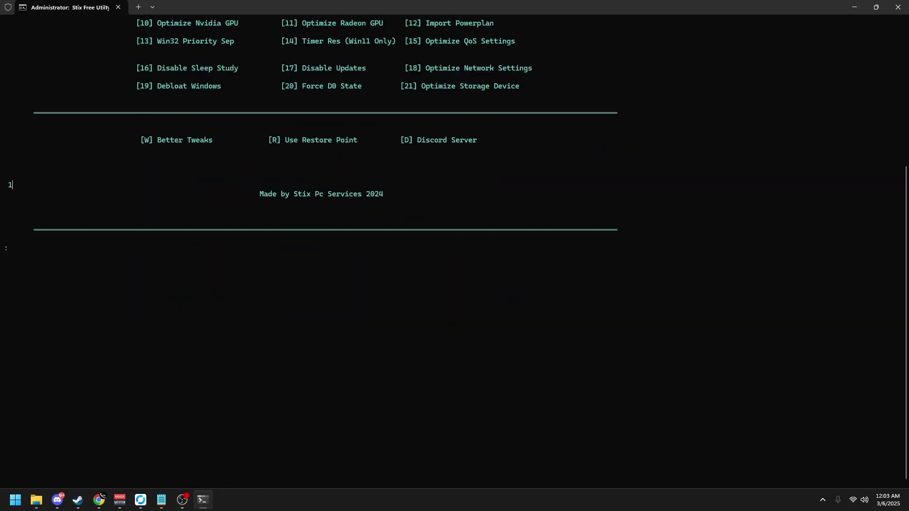
key("Return")
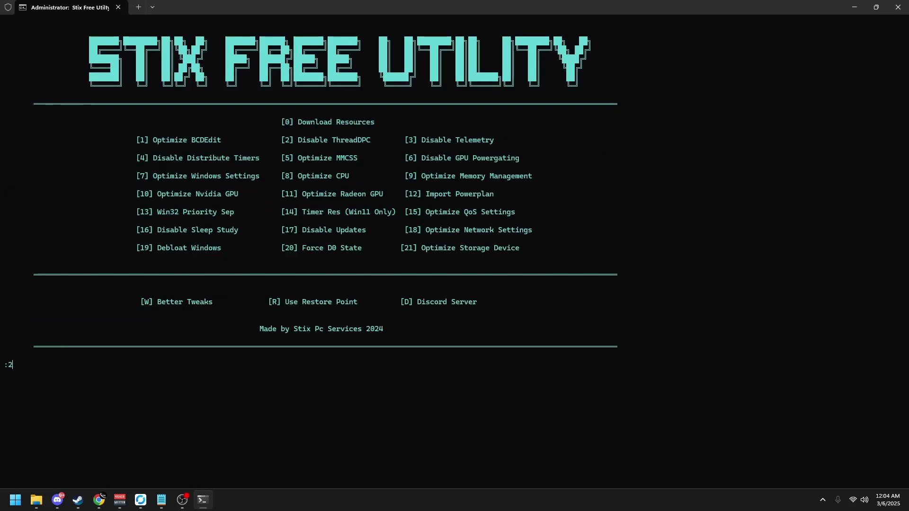
key("Return")
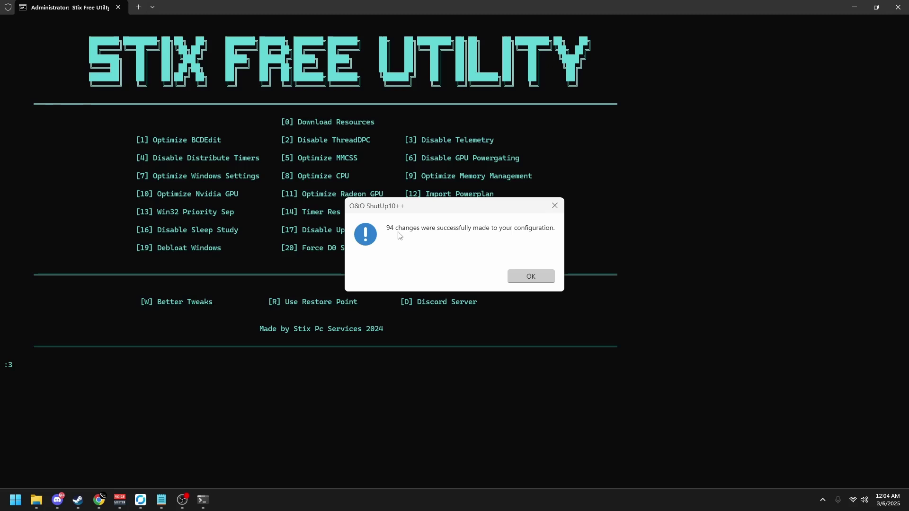
- Dismiss the ShutUp10++ dialog and run tweak 4, Disable Distribute Timers
left_click(531, 276)
type("4")
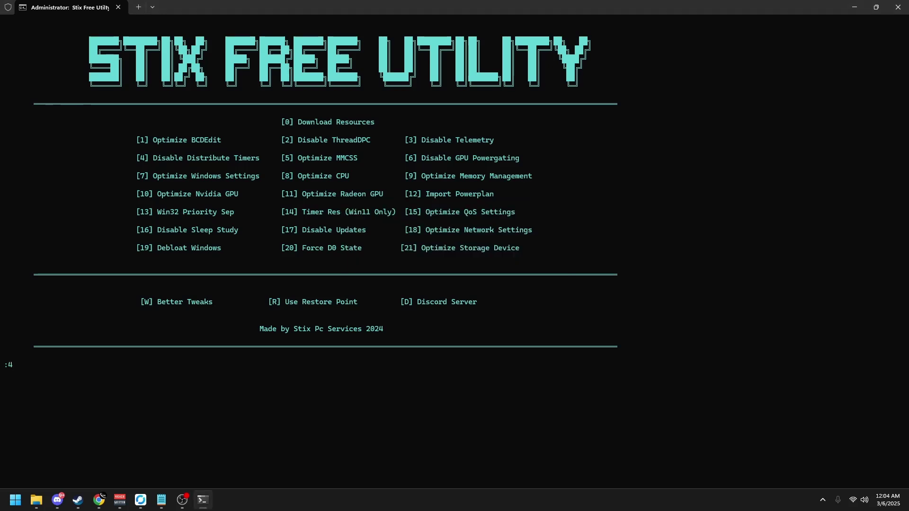
key("Return")
key("Return")
type("89")
right_click(317, 504)
left_click(353, 460)
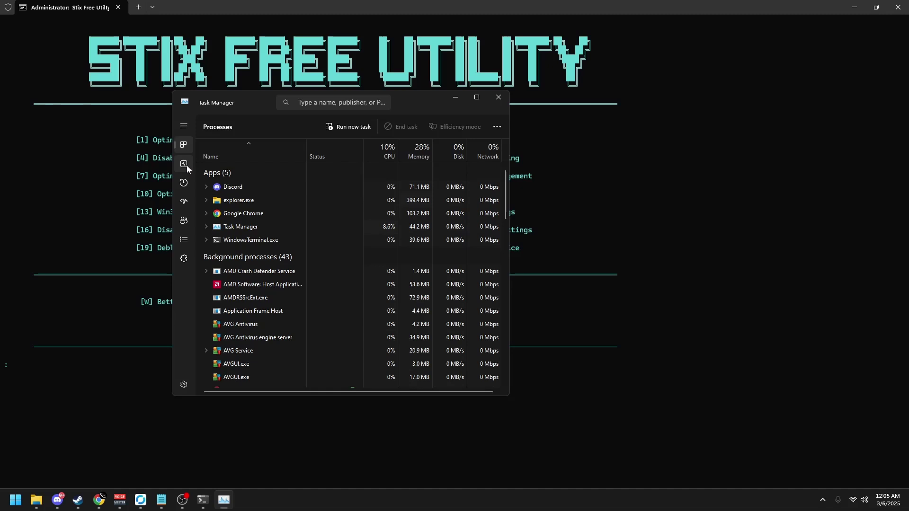
left_click(186, 166)
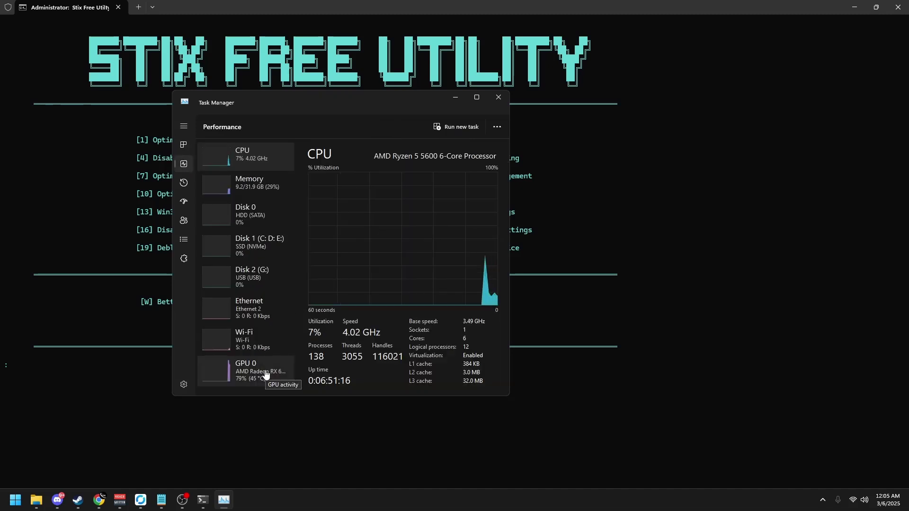
left_click(265, 374)
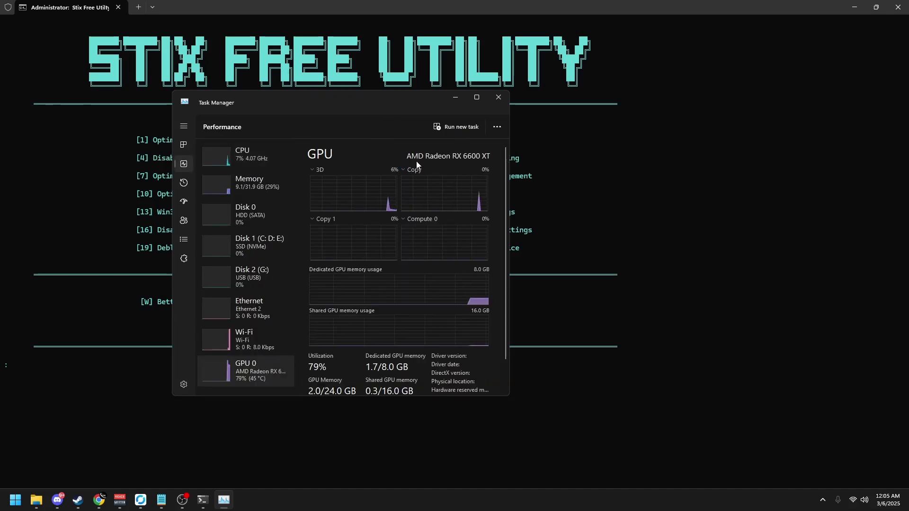
left_click(498, 99)
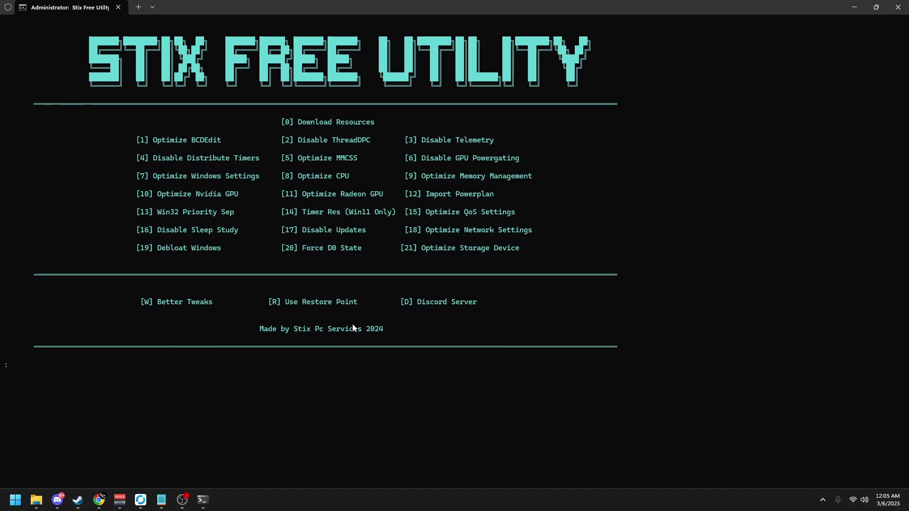
- Run tweak 11, Optimize Radeon GPU, which leaves Stix Powerplan V2.2 (Idle Enabled) active
type("11")
key("Return")
key("Return")
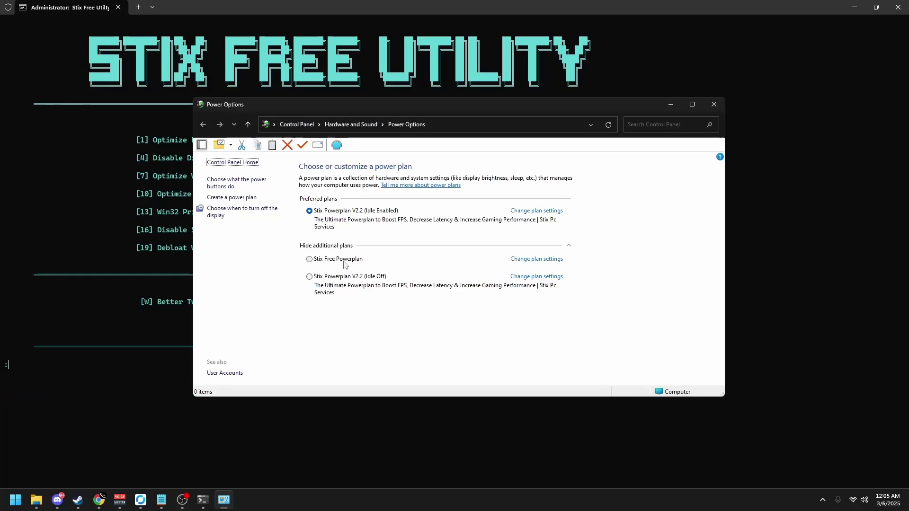
- Close Power Options, apply tweak 13 (Win32 Priority Sep), and enter 14 at the prompt
left_click(714, 104)
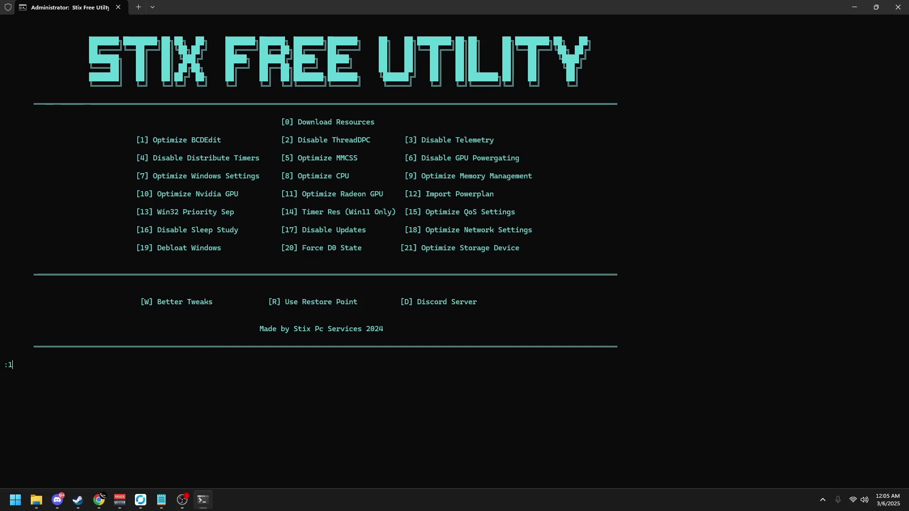
key("Return")
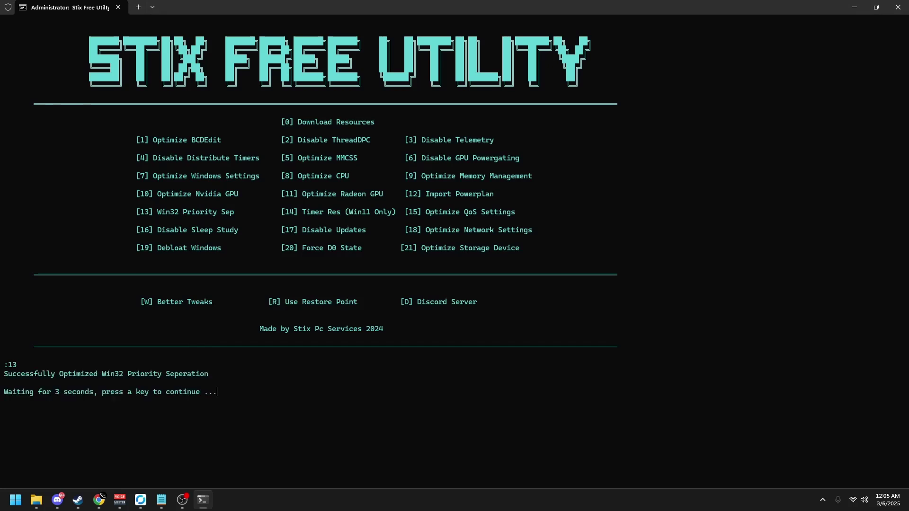
key("Return")
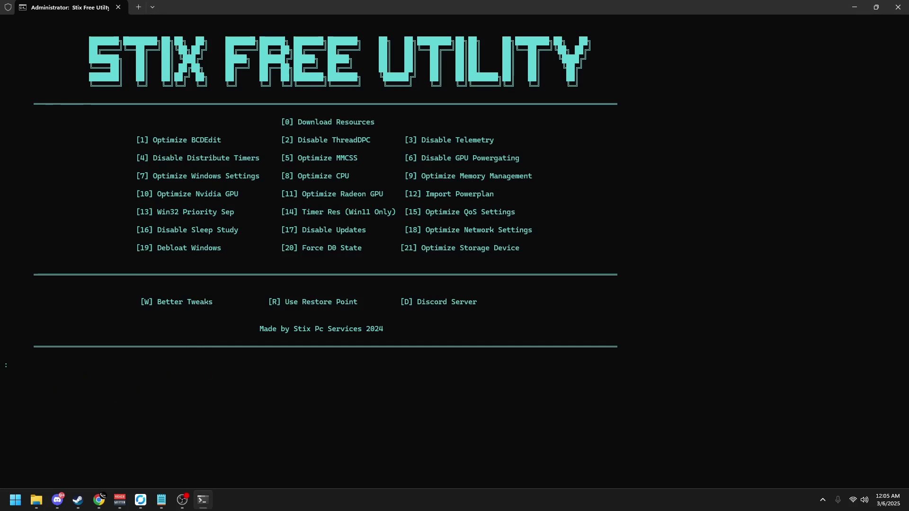
type("14")
- Check with winver that the system runs Windows 11 23H2
key("super")
type("winver")
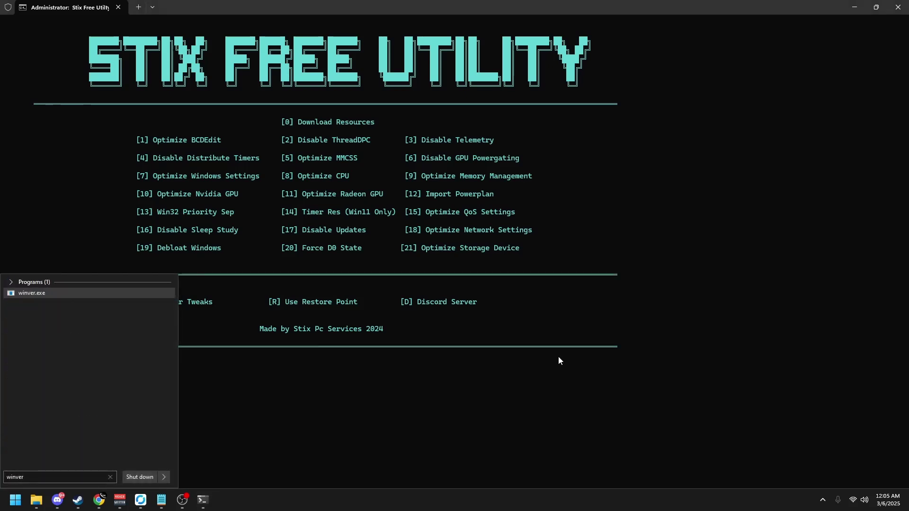
key("Return")
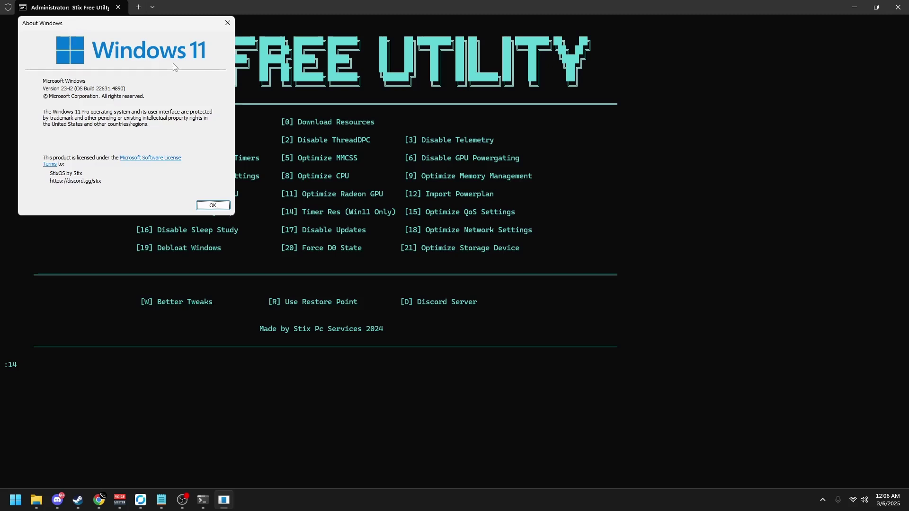
left_click(206, 206)
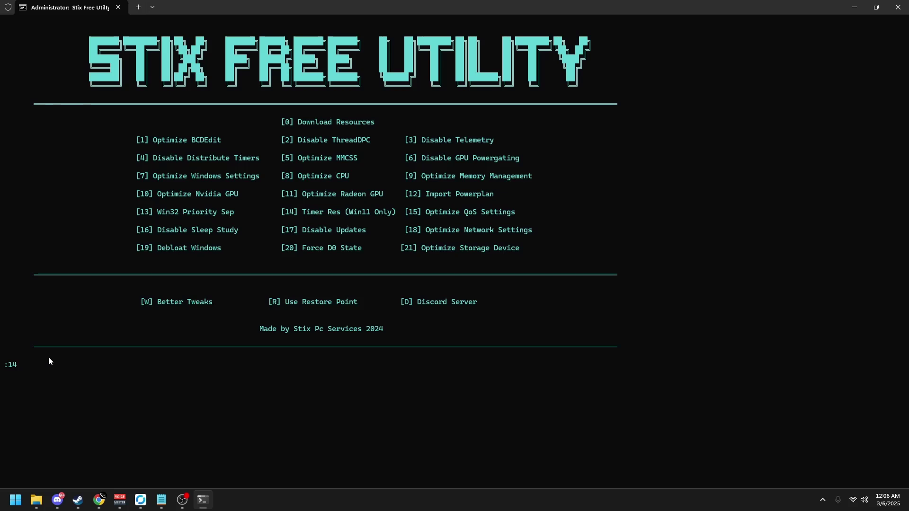
- Apply tweaks 15 (Optimize QoS Settings) and 16 (Disable Sleep Study)
key("BackSpace")
type("5")
key("Return")
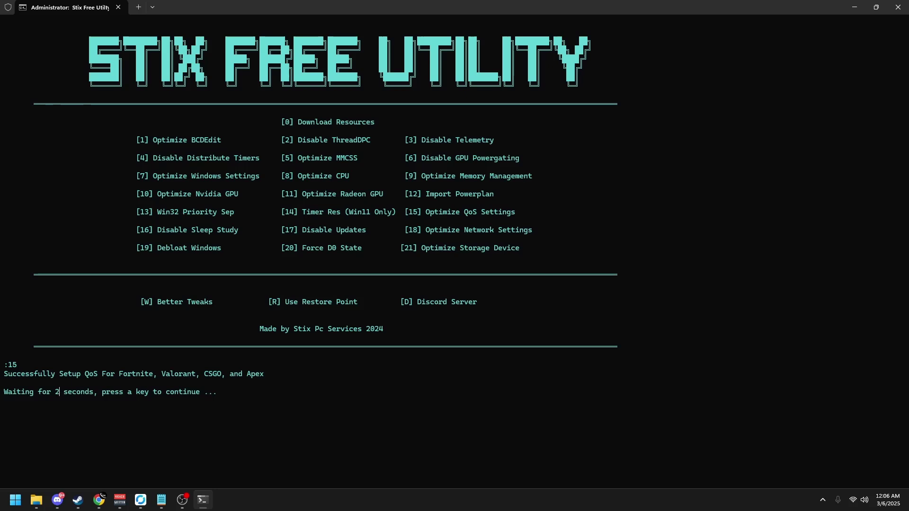
key("Return")
type("16")
key("Return")
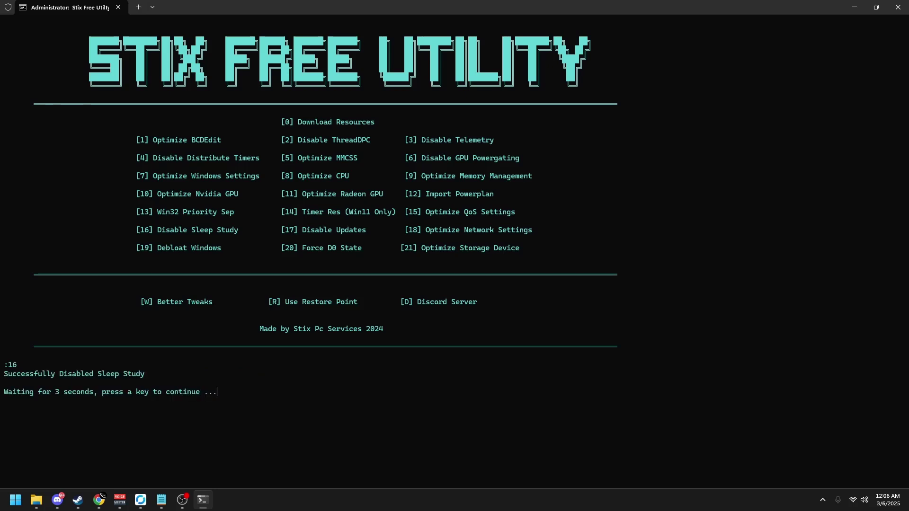
key("Return")
- Run tweak 17 to disable updates in Windows Update Blocker, then tweak 18 for network settings
type("17")
key("Return")
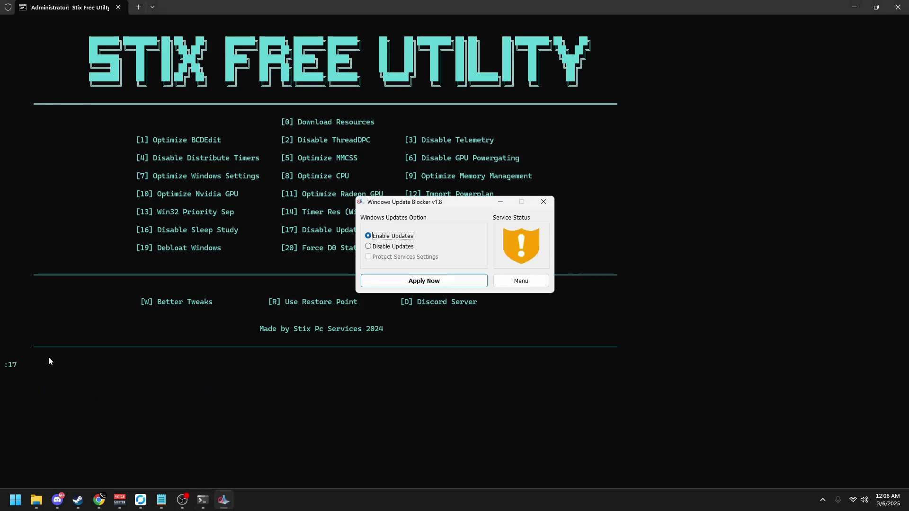
left_click(379, 246)
left_click(423, 282)
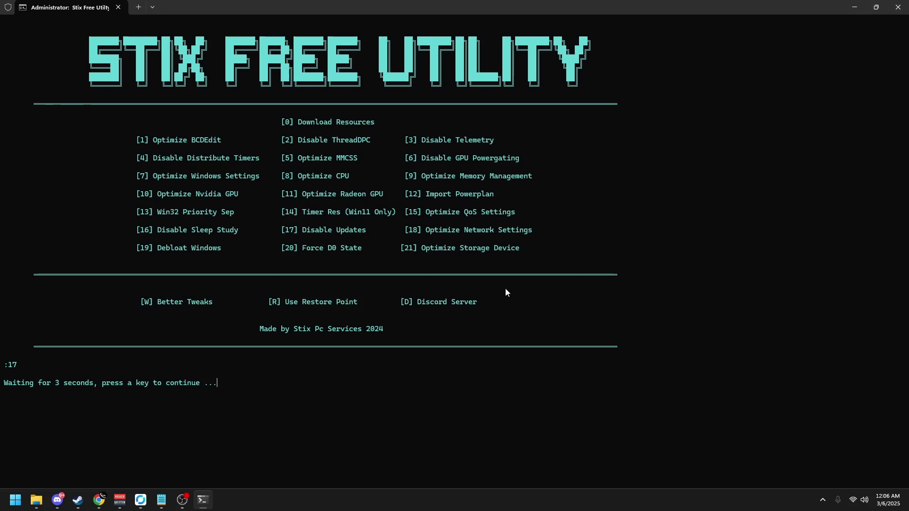
key("Return")
type("1")
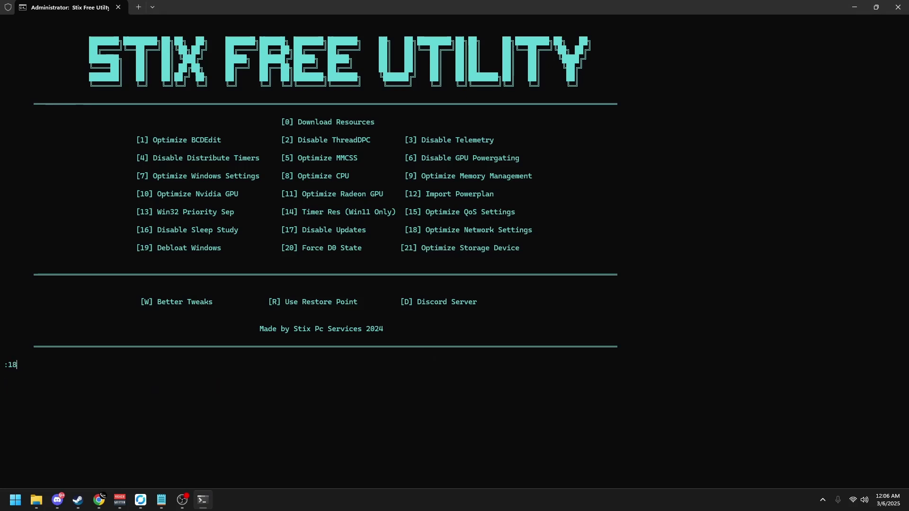
key("Return")
- Run tweak 19 and uncheck AMDNoiseSuppression, Discord, EpicGamesLauncher, f.lux, Steam and AVGUI.exe logon entries
type("1")
key("Return")
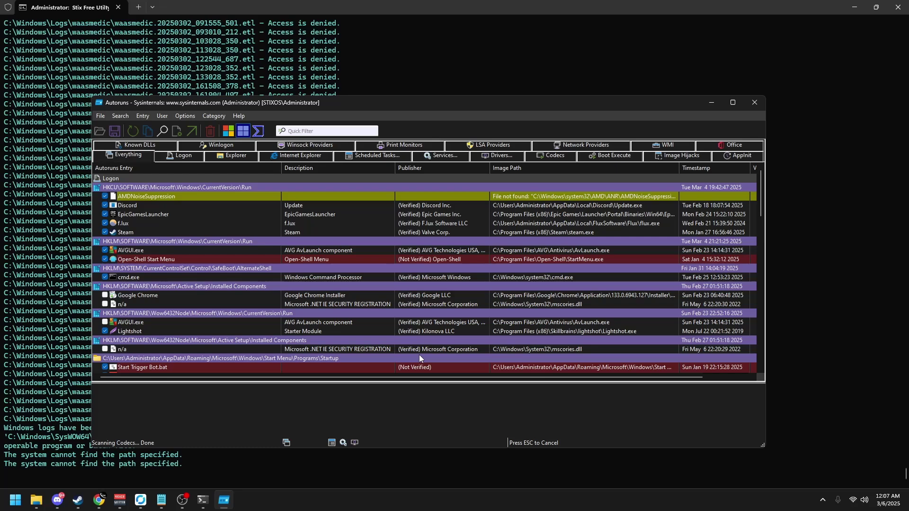
left_click(181, 156)
left_click(105, 188)
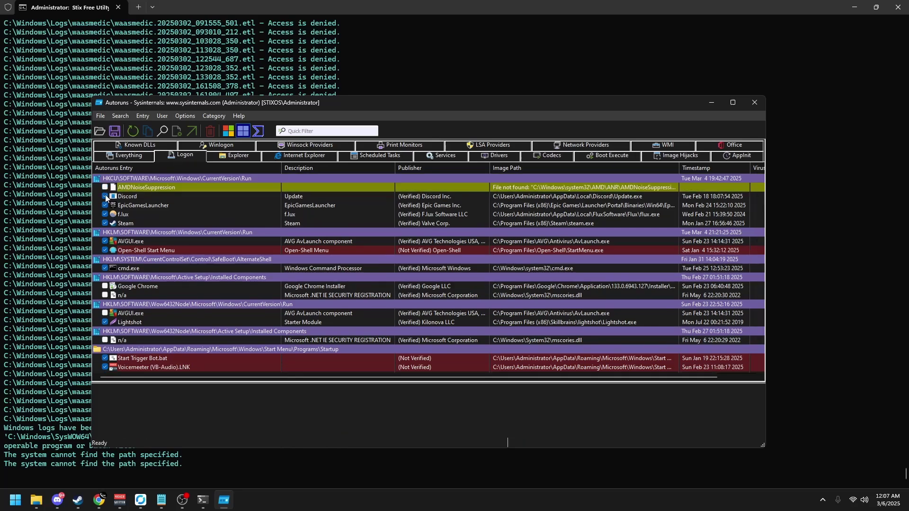
left_click(105, 196)
left_click(105, 205)
left_click(105, 214)
left_click(105, 223)
left_click(105, 240)
- Delete the AMDAutoUpdate and ModifyLinkUpdate scheduled tasks; MareBackup fails to delete
left_click(378, 155)
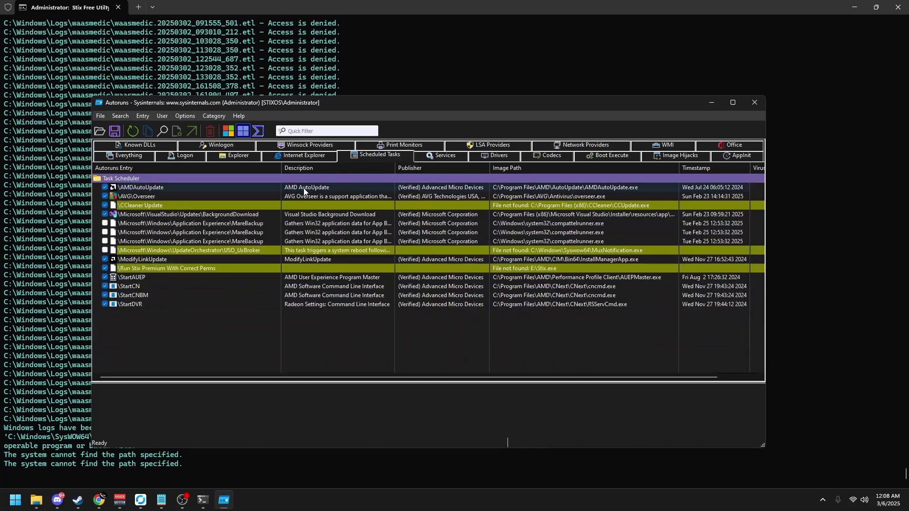
left_click(210, 187)
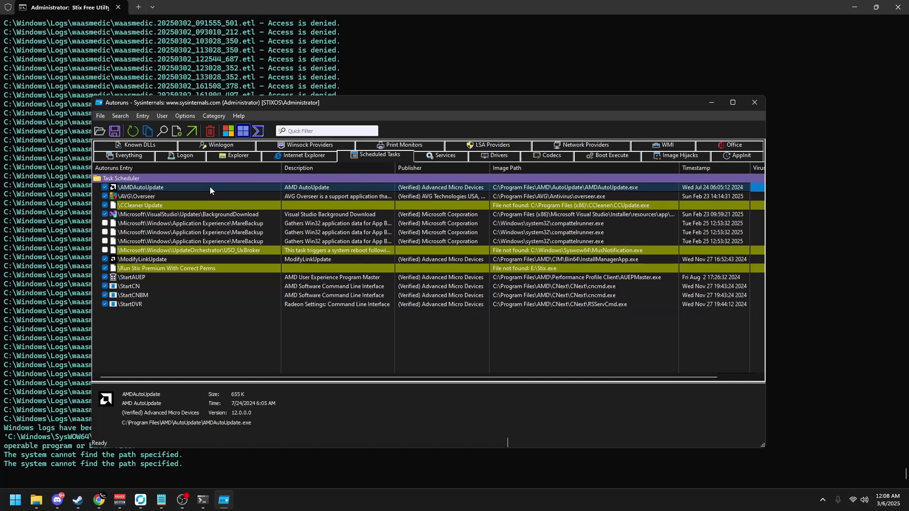
right_click(209, 186)
left_click(224, 190)
left_click(474, 285)
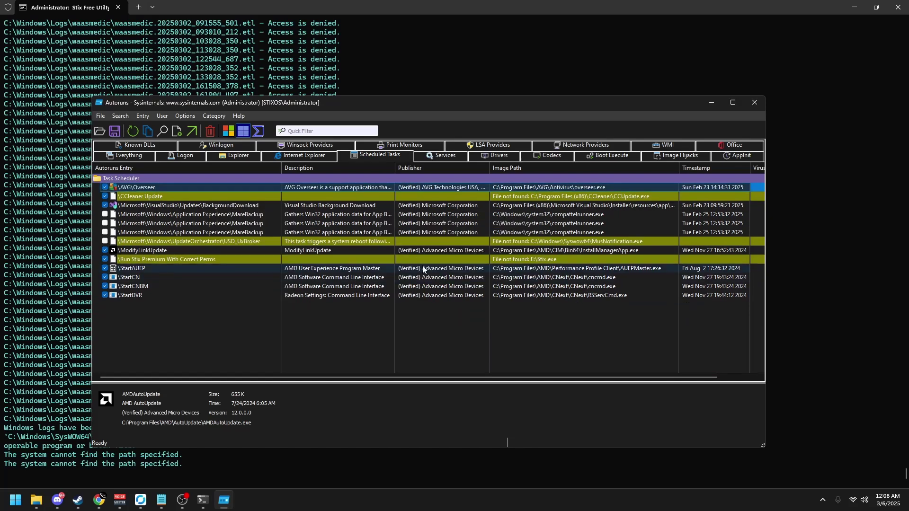
key("Delete")
key("Return")
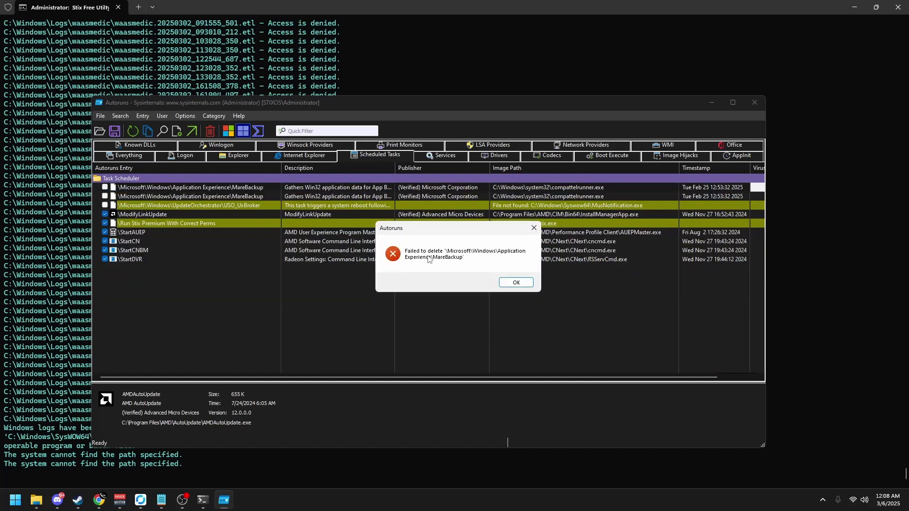
left_click(517, 282)
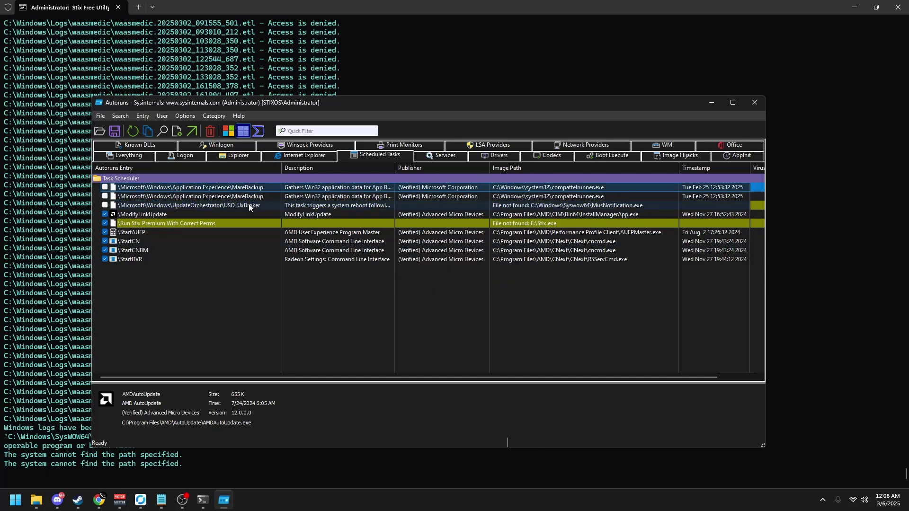
left_click(234, 215)
key("Delete")
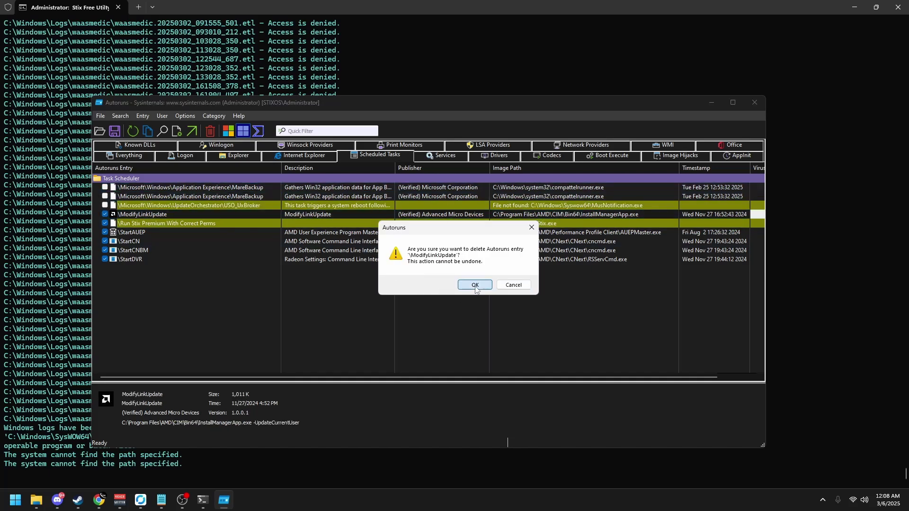
left_click(515, 285)
- Review the Services and Drivers entries without changes, then close Autoruns
left_click(441, 158)
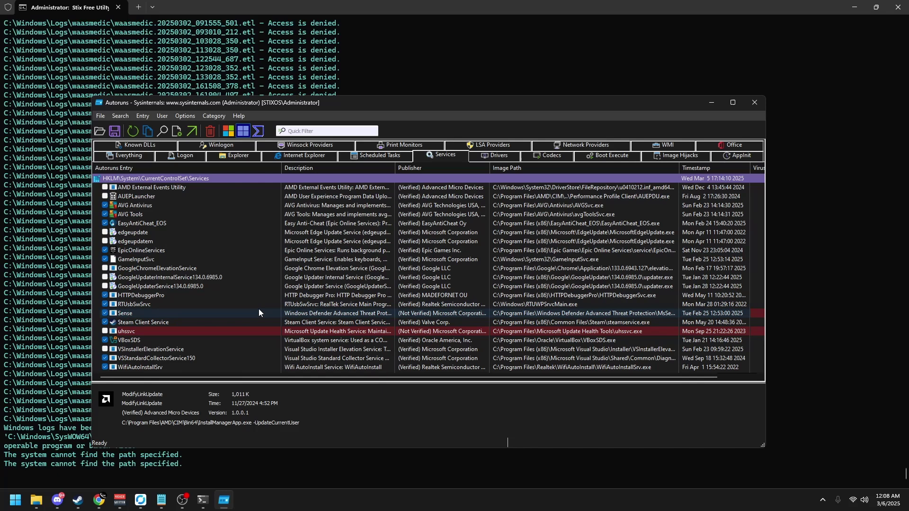
right_click(178, 230)
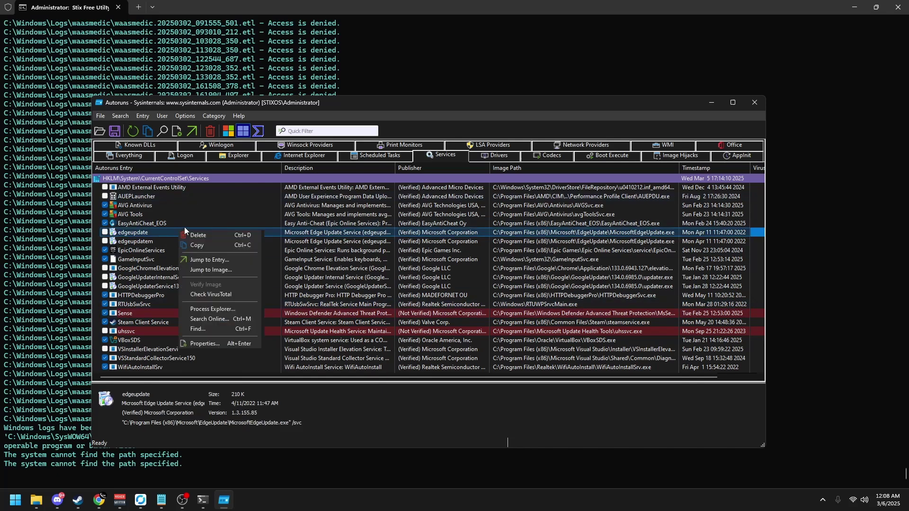
left_click(222, 214)
left_click(491, 158)
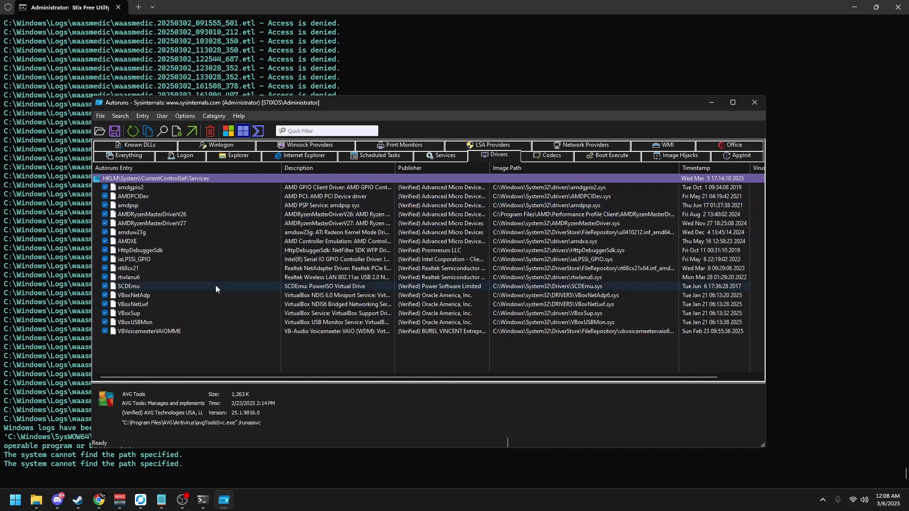
left_click(754, 103)
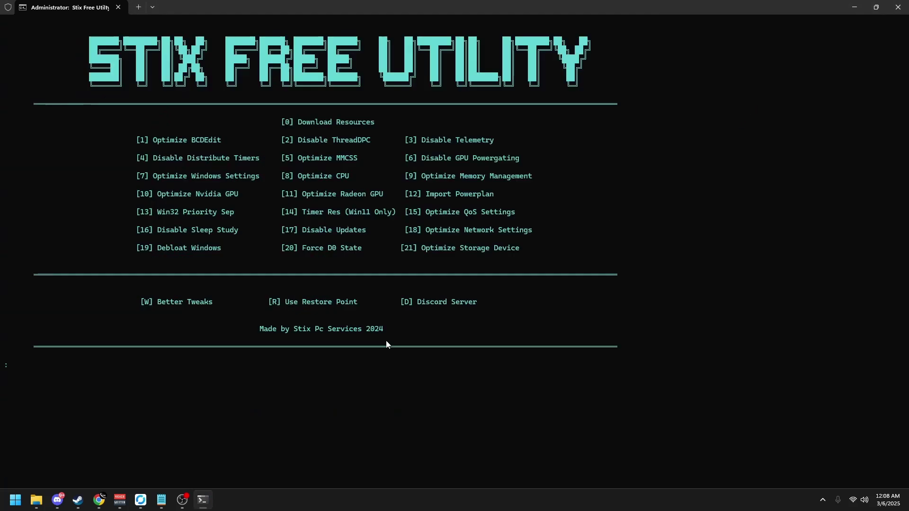
- Run tweak 21 (Optimize Storage Device), then view Discord's free-reviews channel on Stix Pc Services
type("2")
key("BackSpace")
type("21")
key("Return")
left_click(57, 506)
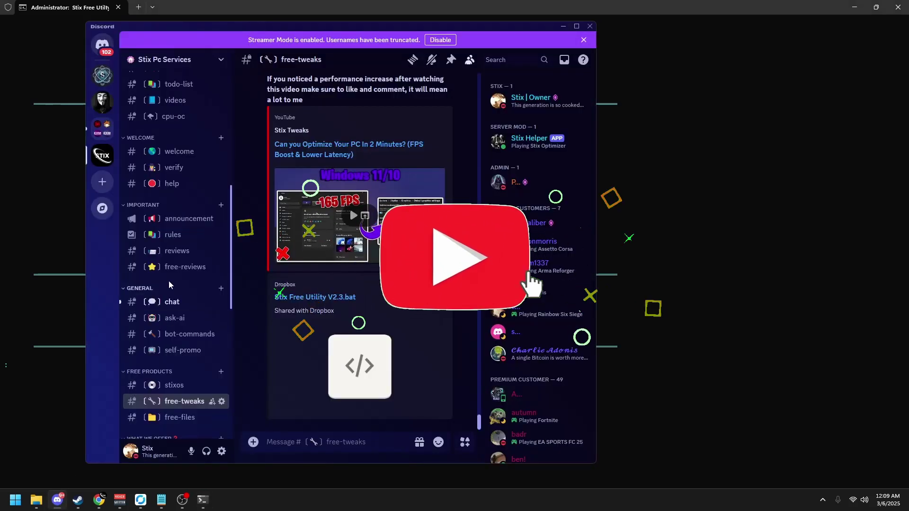
left_click(177, 268)
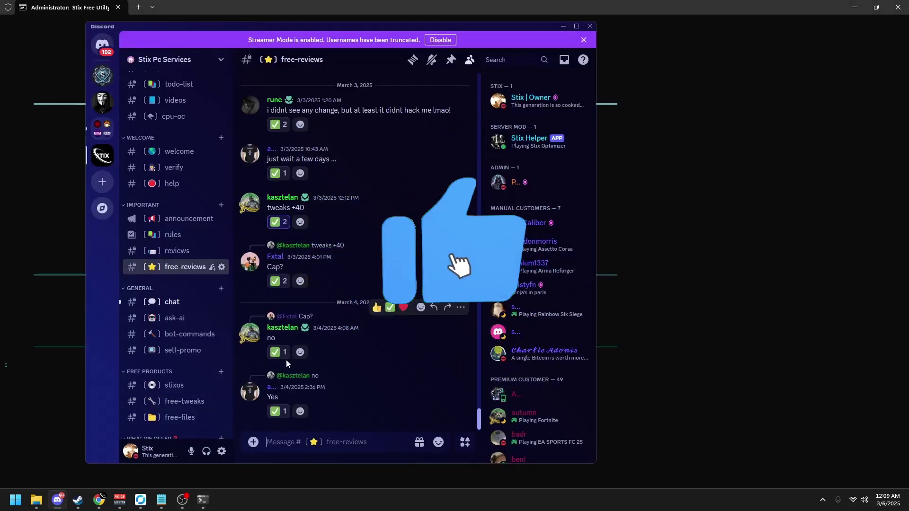